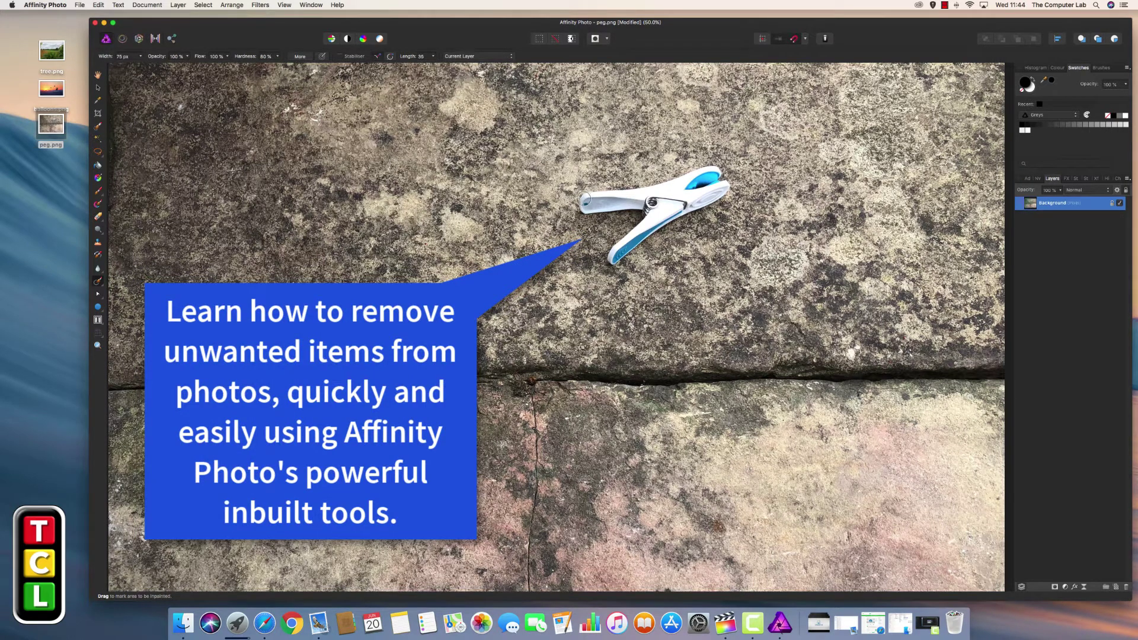
Step: Paint over the clothes peg in the intro demo, then quit Affinity Photo to the desktop
mouse_move(585, 200)
left_mouse_down()
mouse_move(700, 191)
mouse_move(647, 224)
mouse_move(674, 198)
mouse_move(657, 212)
left_mouse_up()
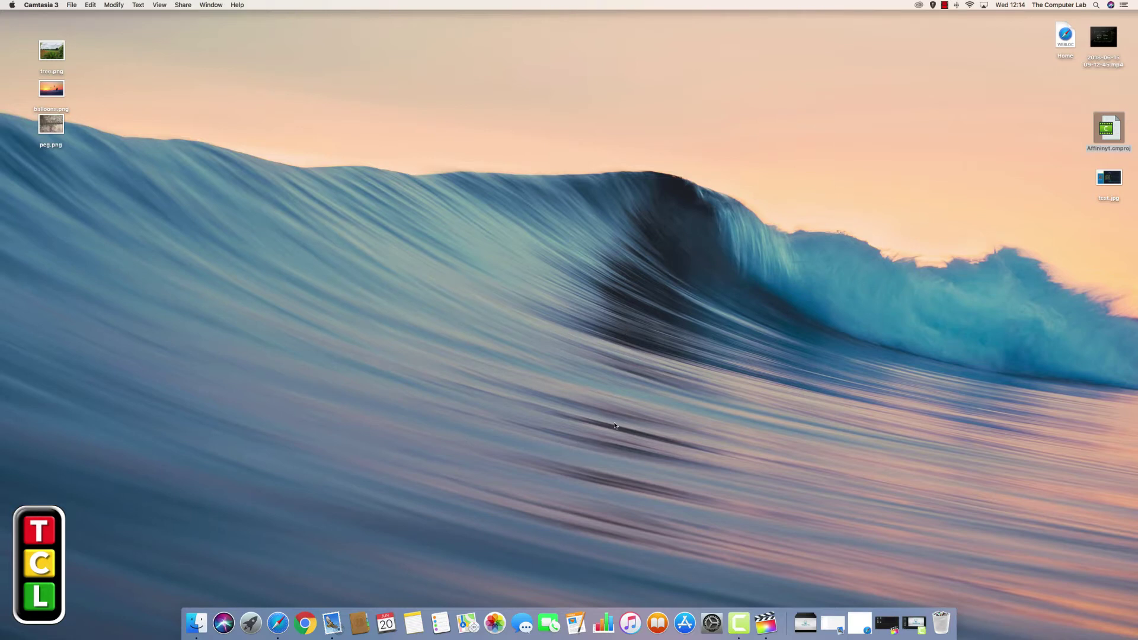
Step: Launch Affinity Photo from Launchpad and close its welcome panel
key("F4")
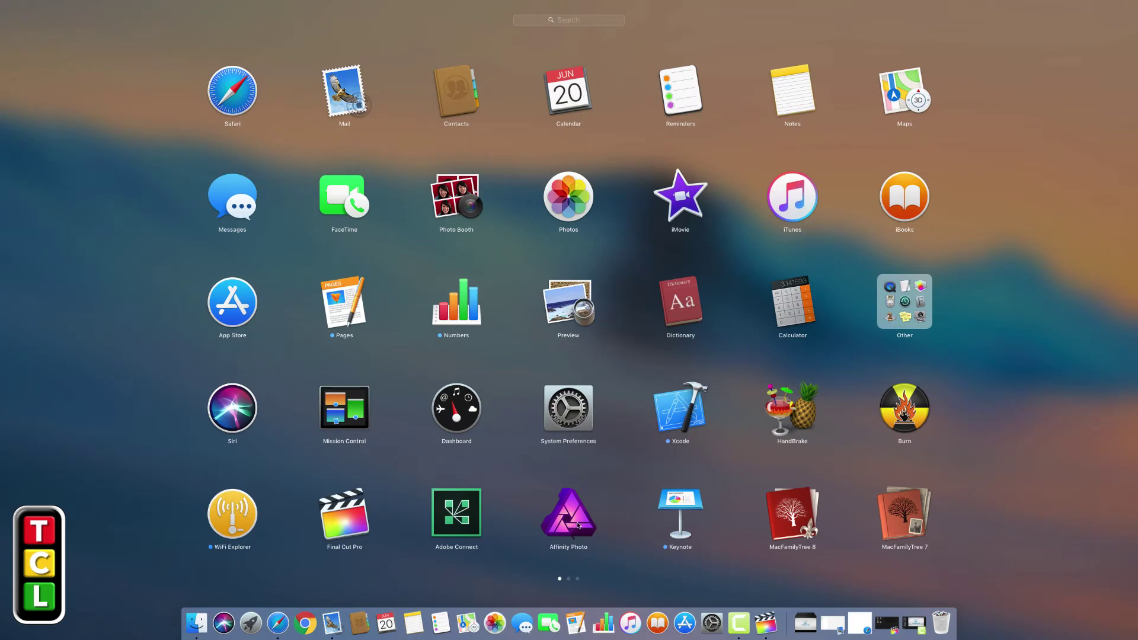
left_click(578, 524)
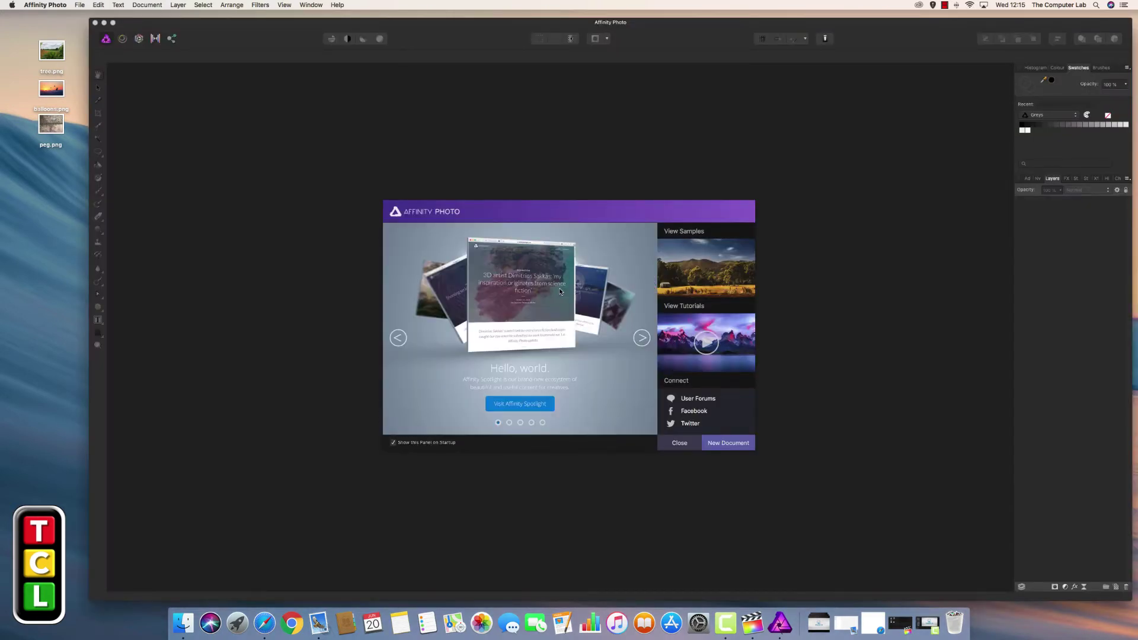
left_click(681, 445)
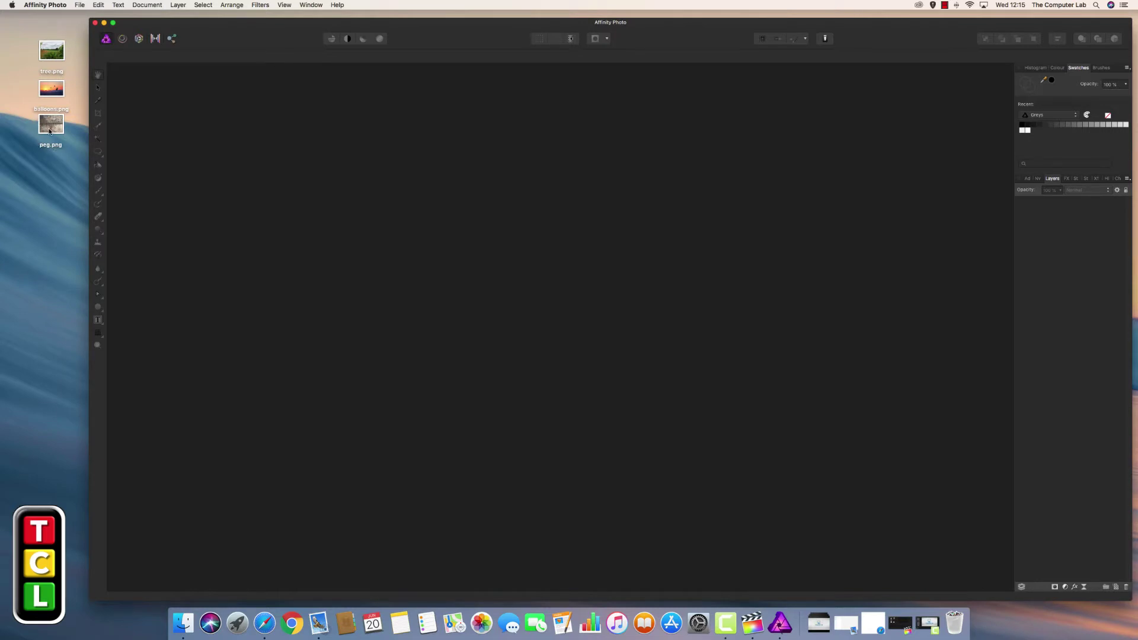
Step: Drag peg.png from the desktop into Affinity Photo to open the paving photo
left_click_drag(49, 131, 483, 231)
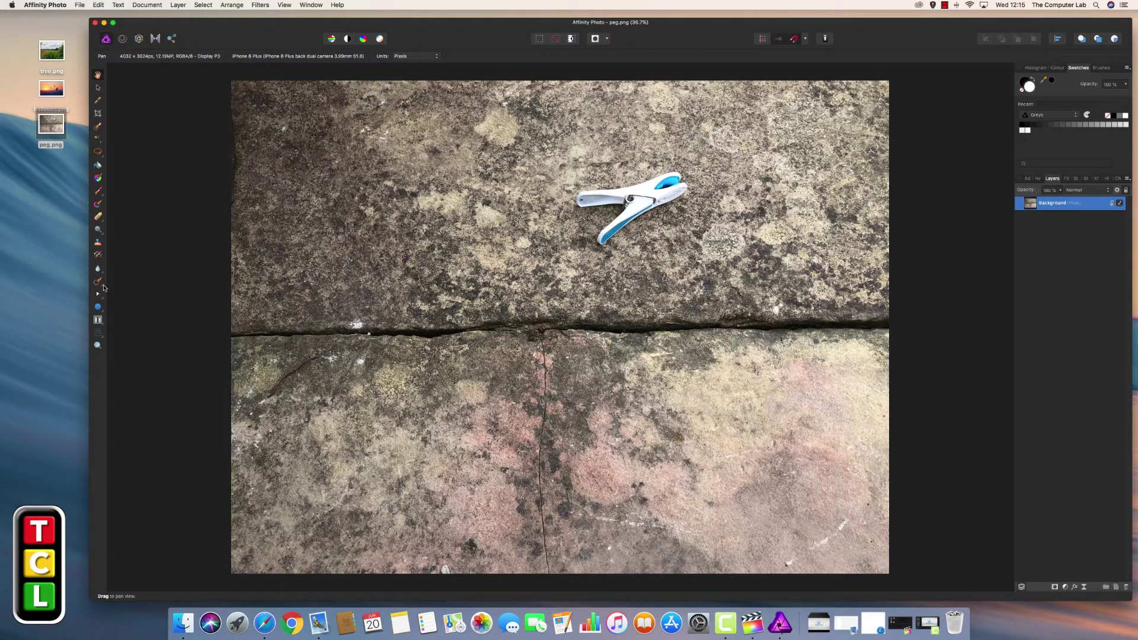
Step: Select the Inpainting Brush Tool from the healing tools flyout
left_click(104, 287)
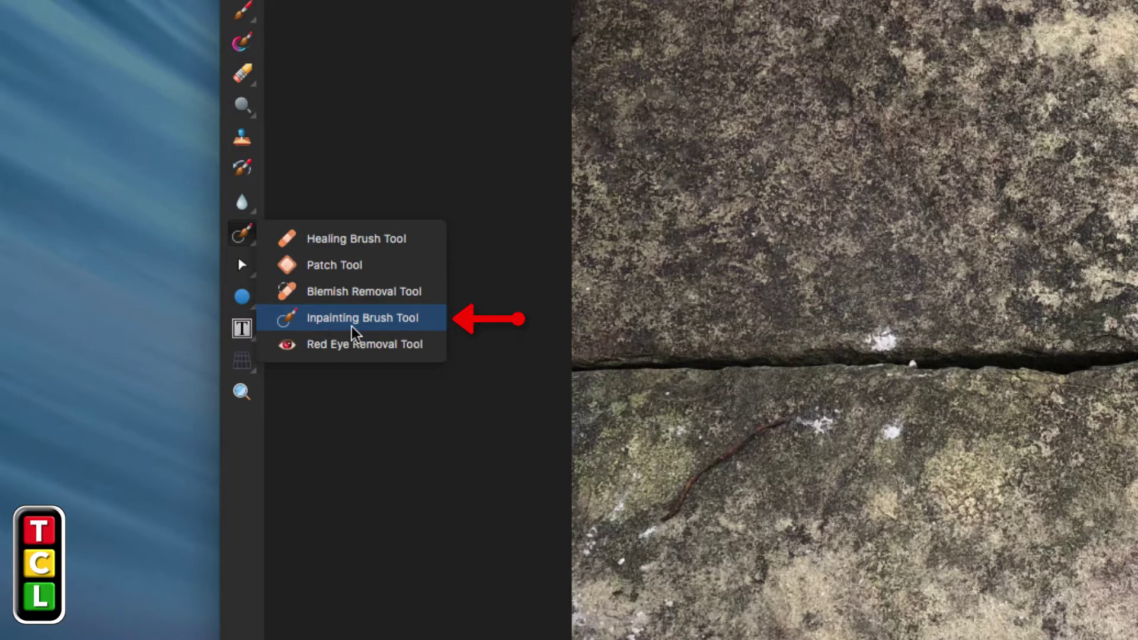
left_click(352, 327)
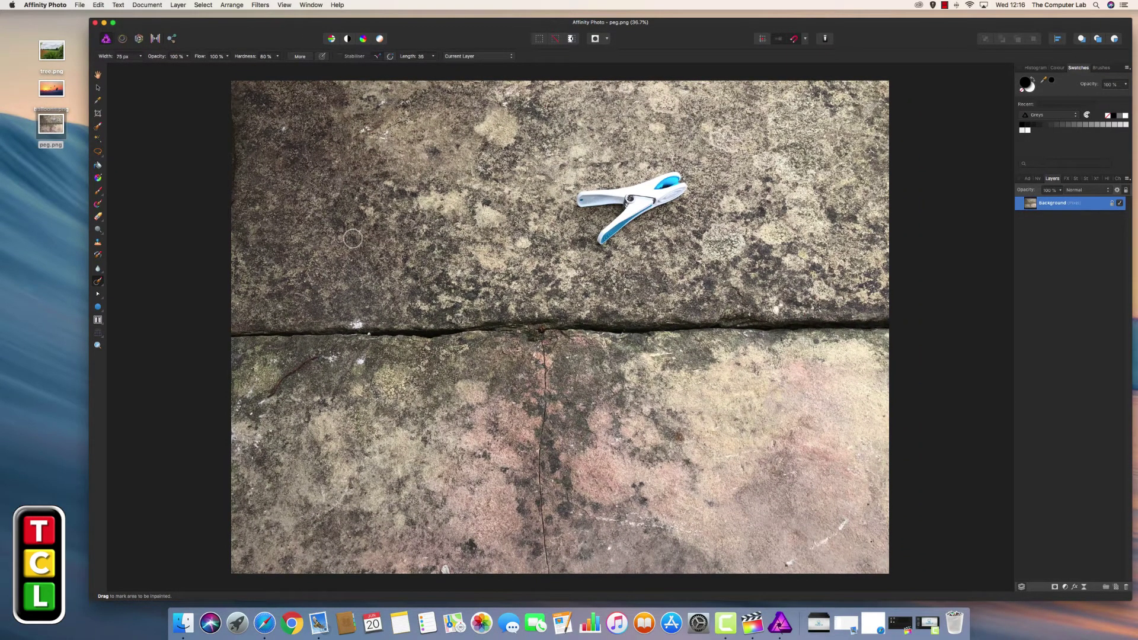
left_click(141, 58)
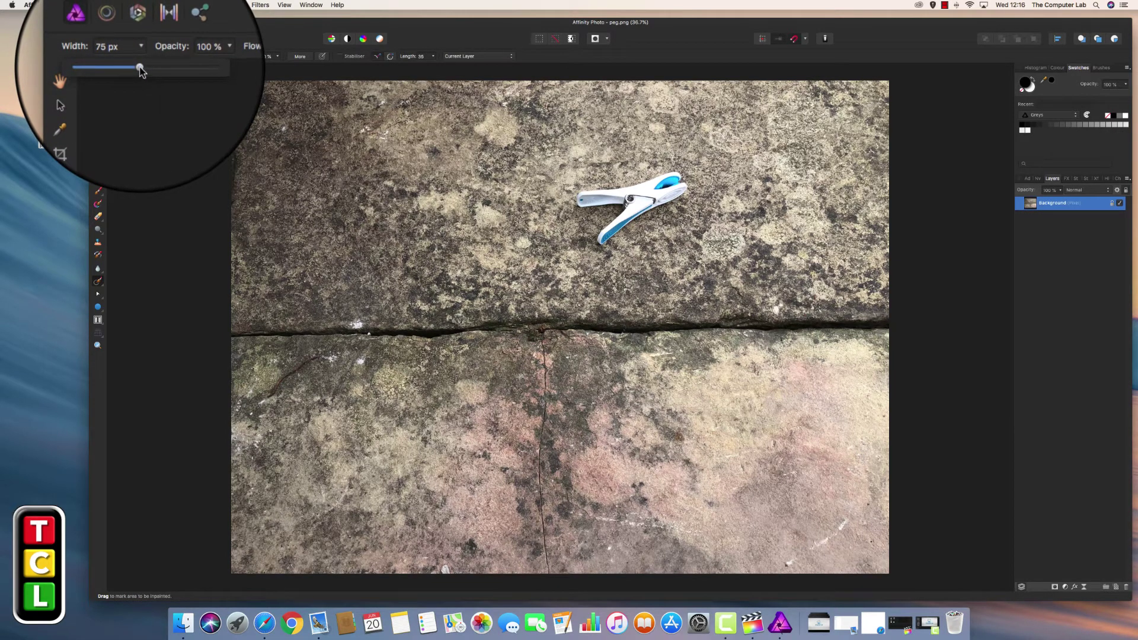
left_click_drag(138, 67, 173, 67)
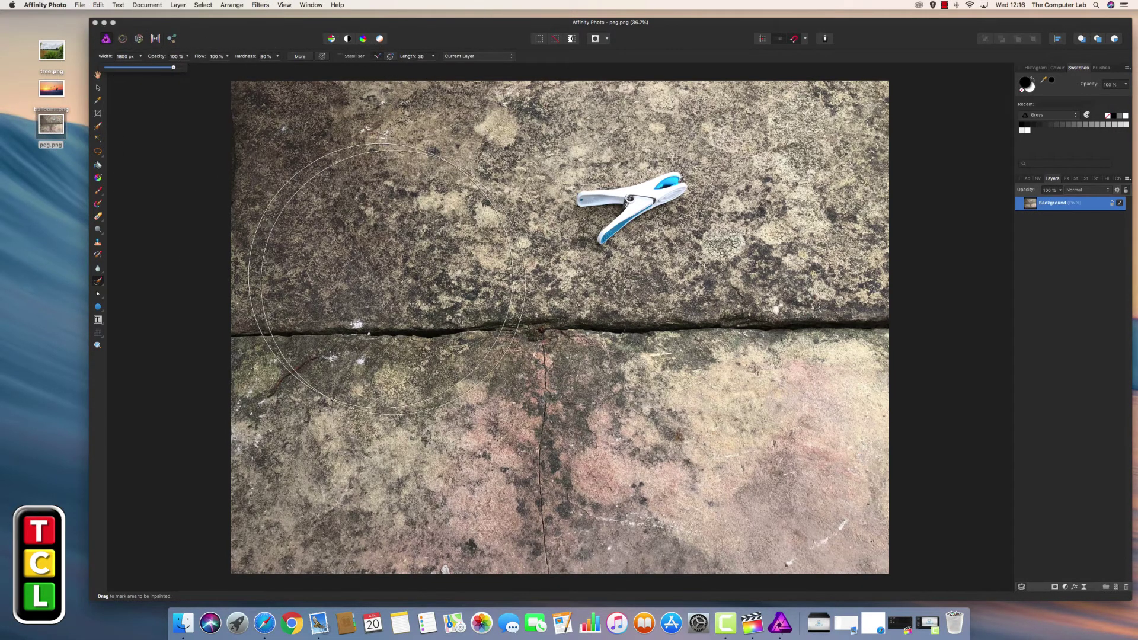
mouse_move(176, 71)
left_mouse_down()
mouse_move(109, 74)
mouse_move(124, 74)
left_mouse_up()
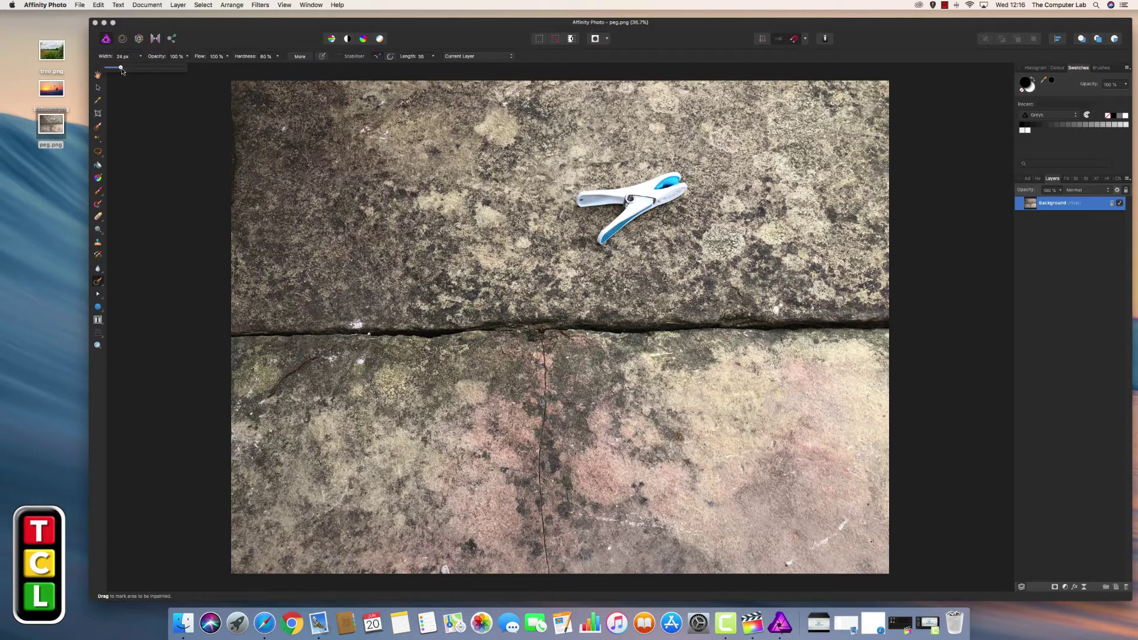
left_click_drag(122, 72, 141, 71)
Step: Paint over the entire clothes peg with the Inpainting Brush to erase it
mouse_move(581, 193)
left_mouse_down()
mouse_move(680, 186)
mouse_move(630, 208)
mouse_move(610, 233)
mouse_move(660, 202)
mouse_move(663, 214)
left_mouse_up()
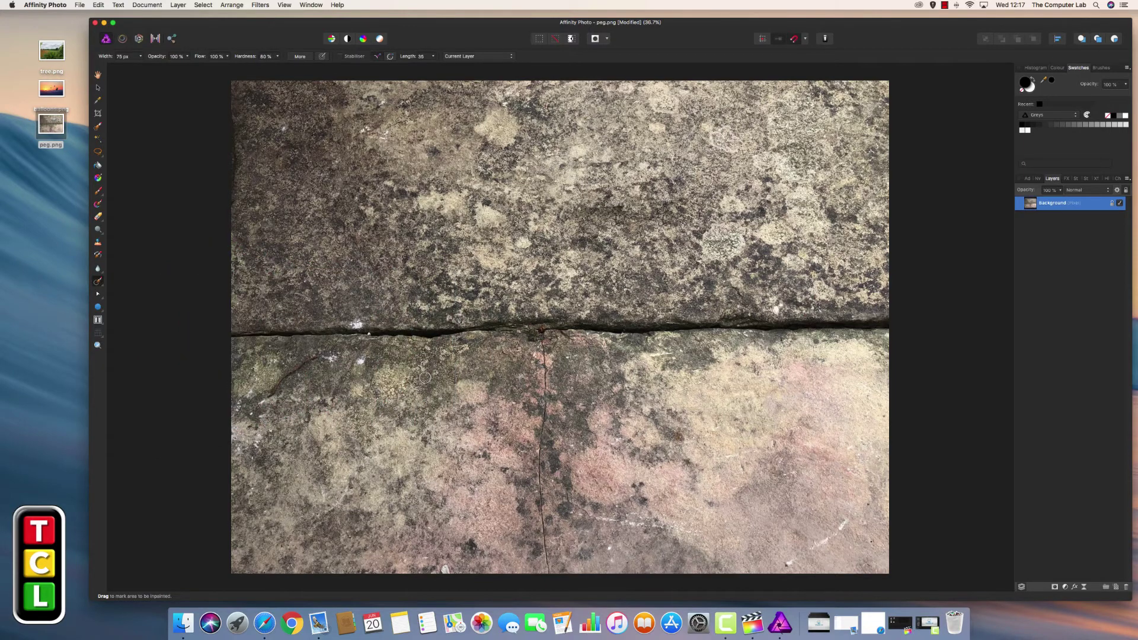
Step: Zoom in on the stones and paint out the first white speck
key("super+equal")
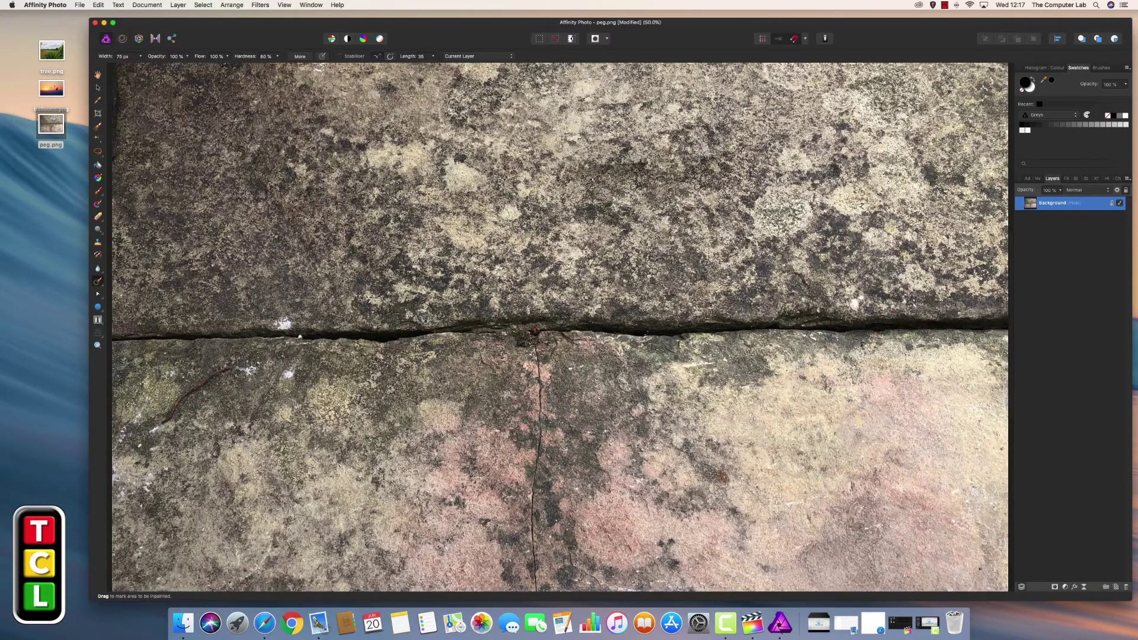
scroll(424, 376, "down", 5)
scroll(424, 377, "left", 5)
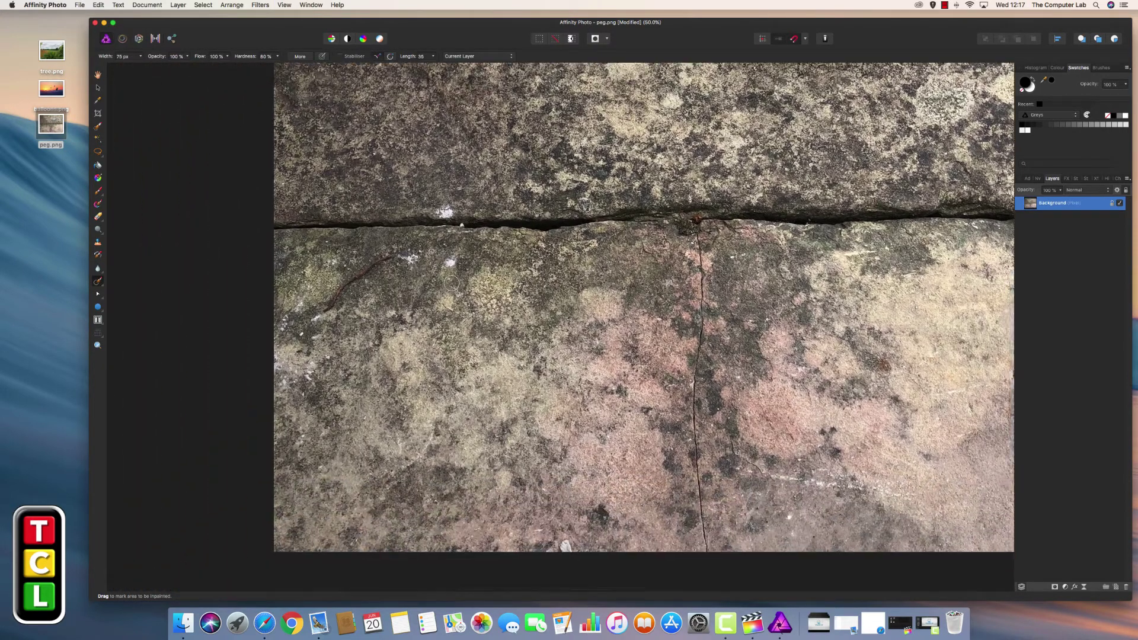
left_click_drag(452, 261, 444, 264)
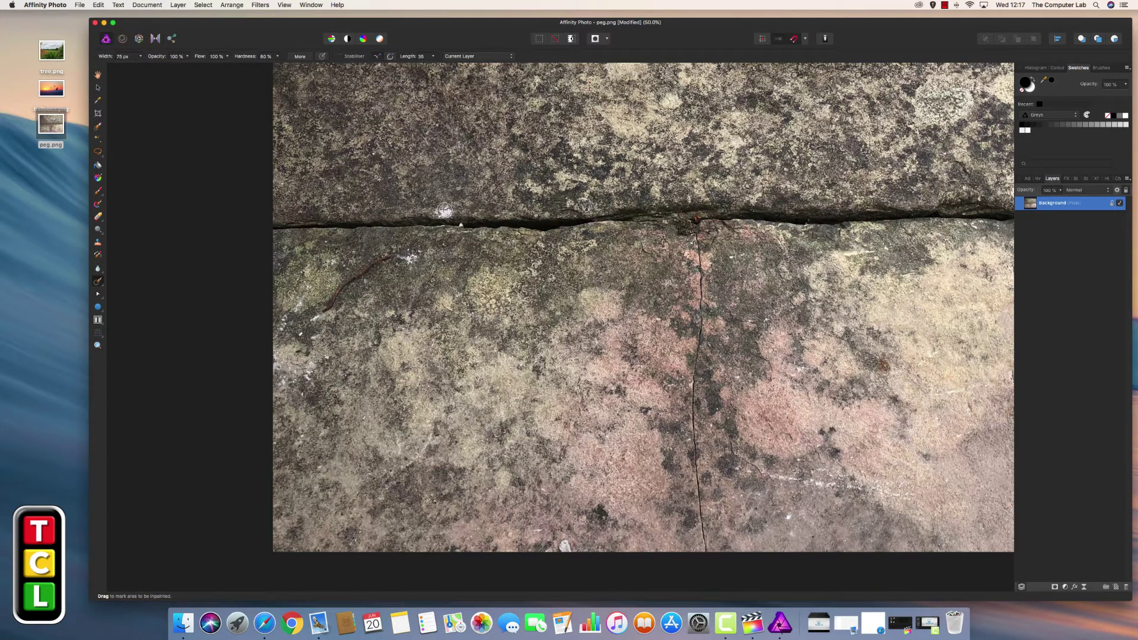
Step: Zoom in further, set brush width to 90 px, and paint out two spots by the crack
key("super+equal")
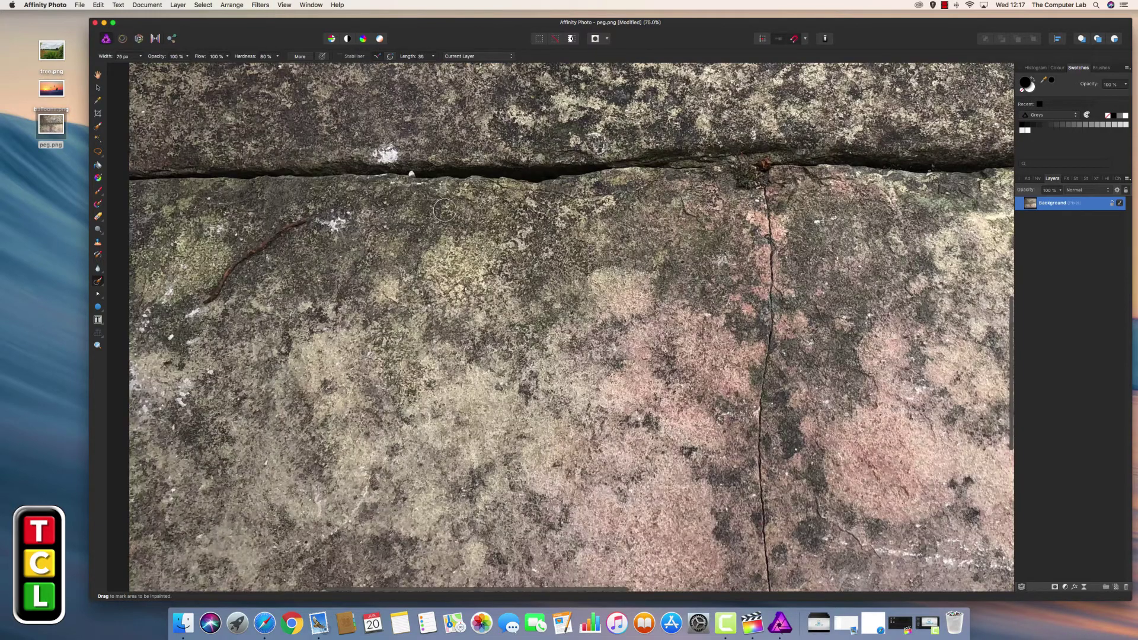
key("super+equal")
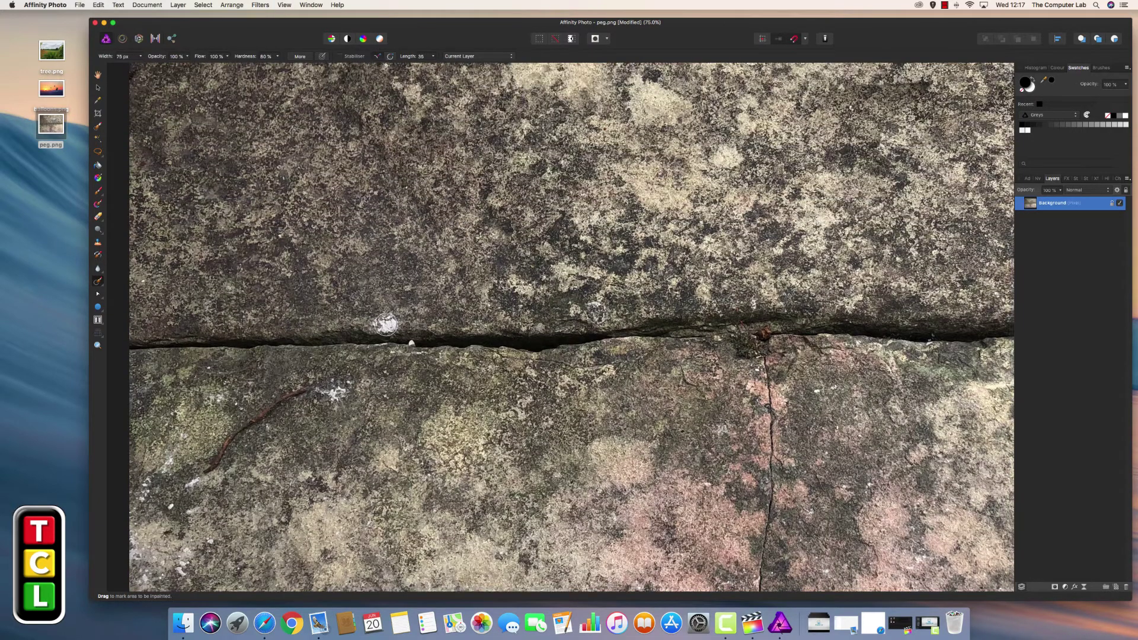
left_click(140, 57)
left_click_drag(139, 69, 142, 70)
left_click_drag(385, 323, 389, 325)
left_click_drag(339, 395, 343, 398)
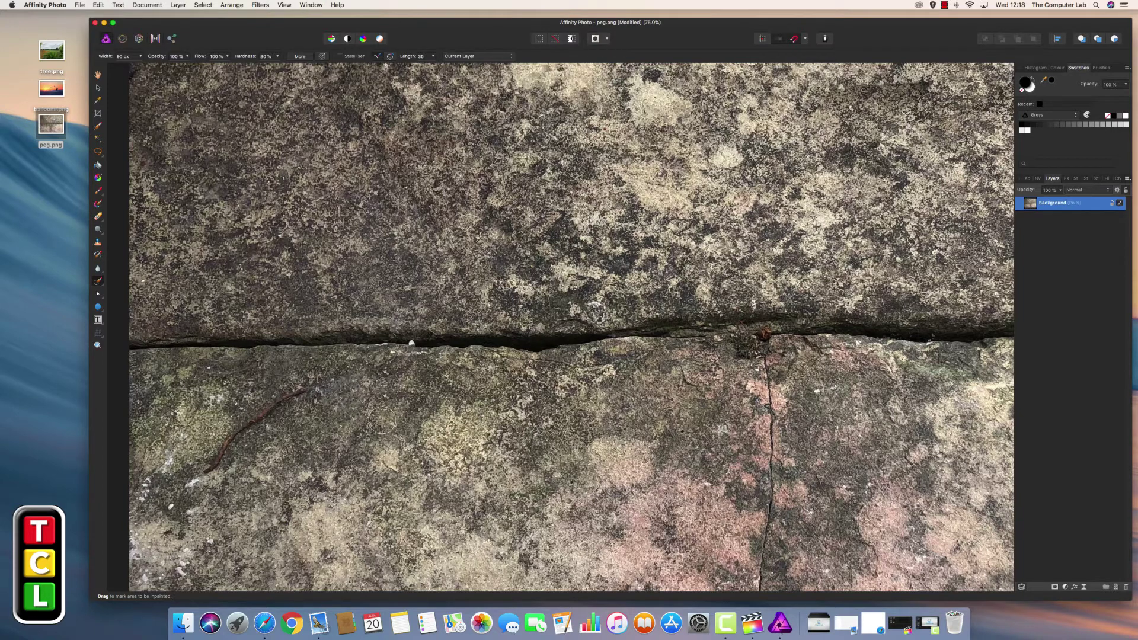
Step: Zoom out to the lower-right stones and start adjusting the brush width
key("super+minus")
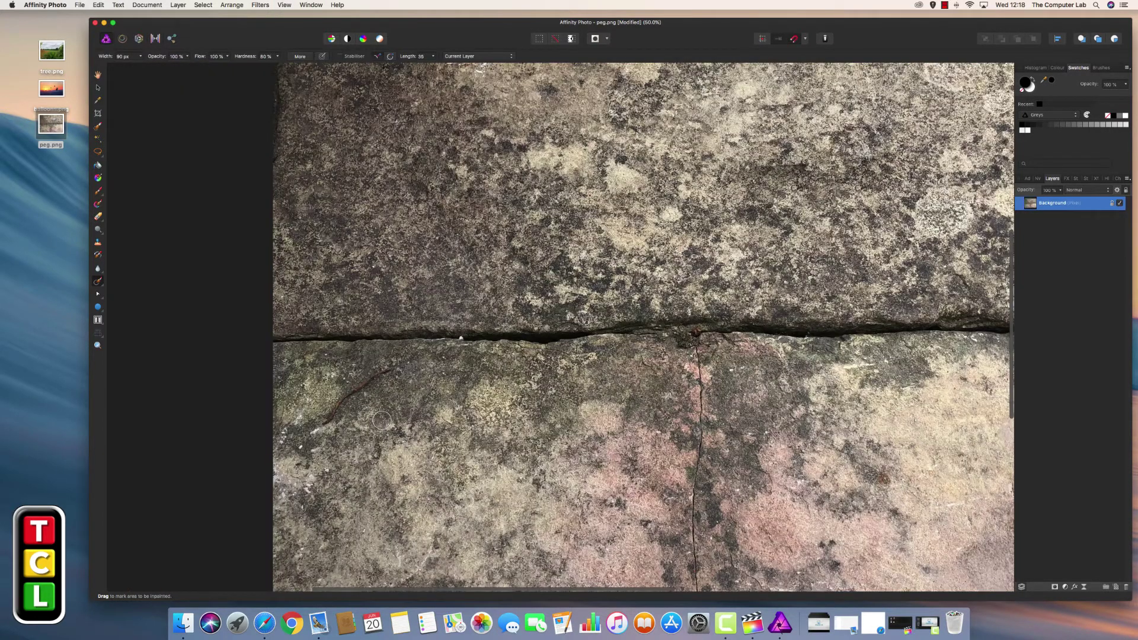
scroll(330, 472, "down", 3)
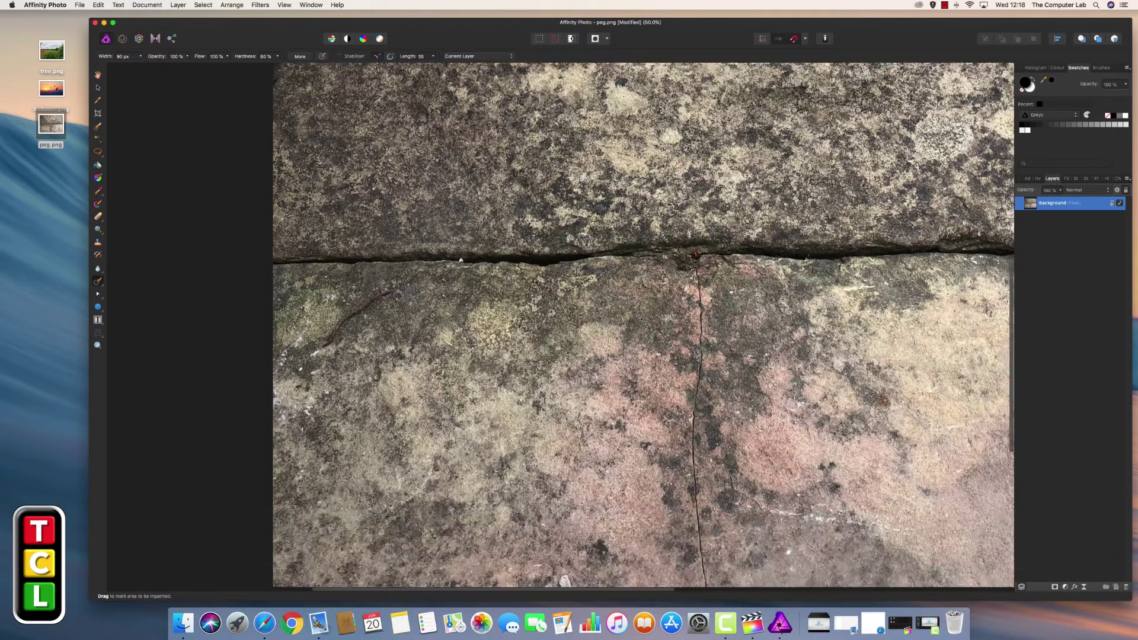
scroll(329, 472, "down", 5)
scroll(330, 472, "right", 10)
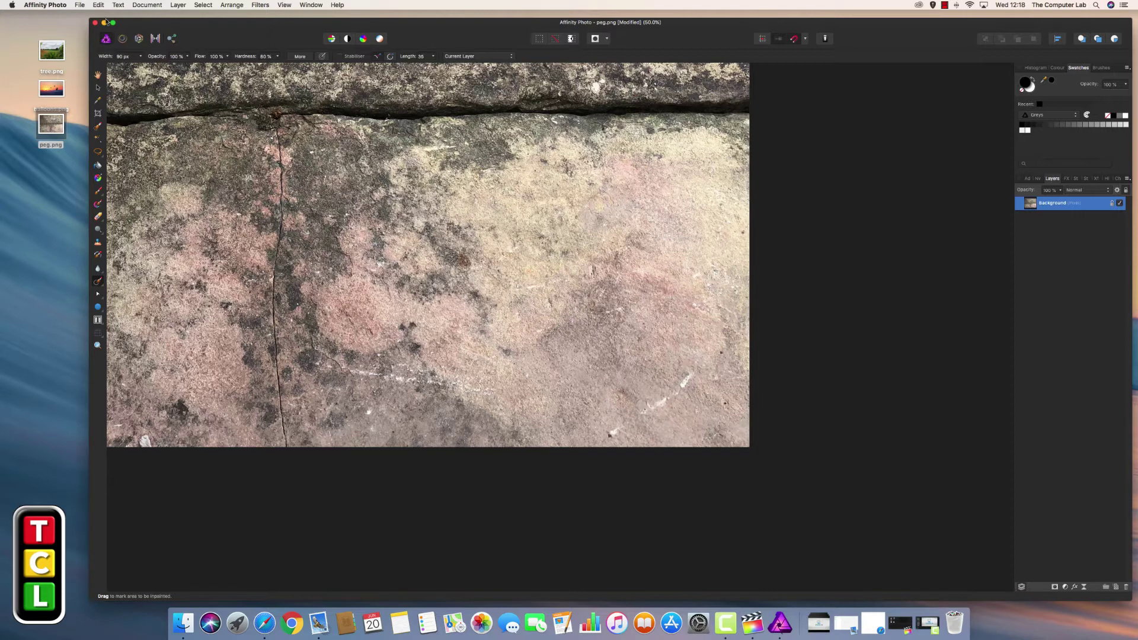
left_click(140, 57)
Step: Set brush width to 48 px, inpaint two white scratches, and zoom out to the whole photo
left_click(131, 68)
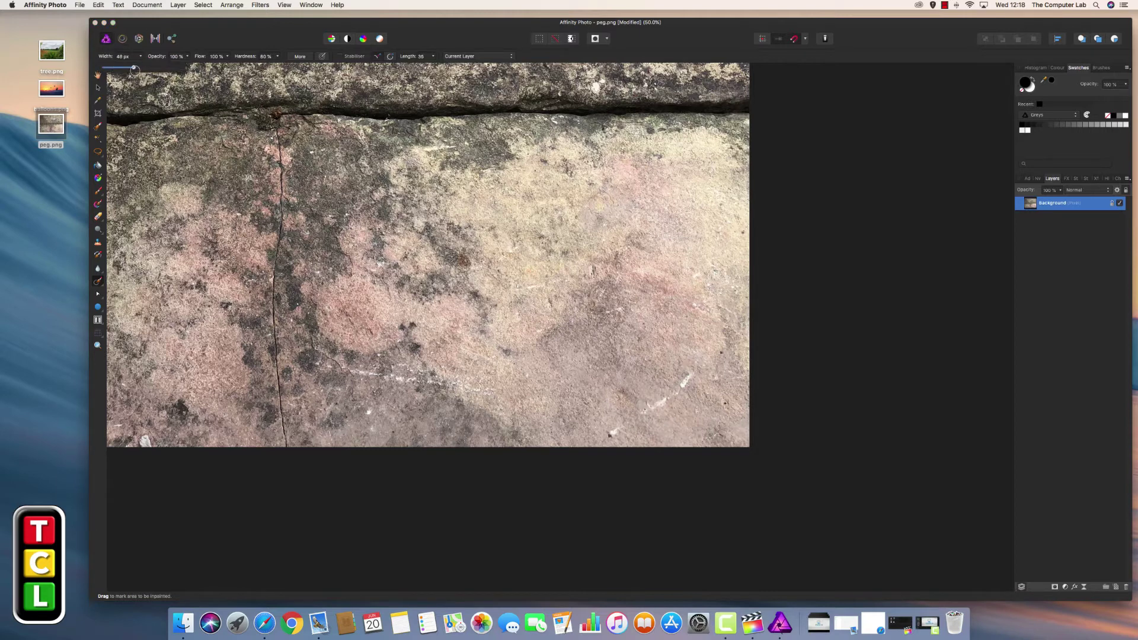
left_click_drag(687, 380, 610, 433)
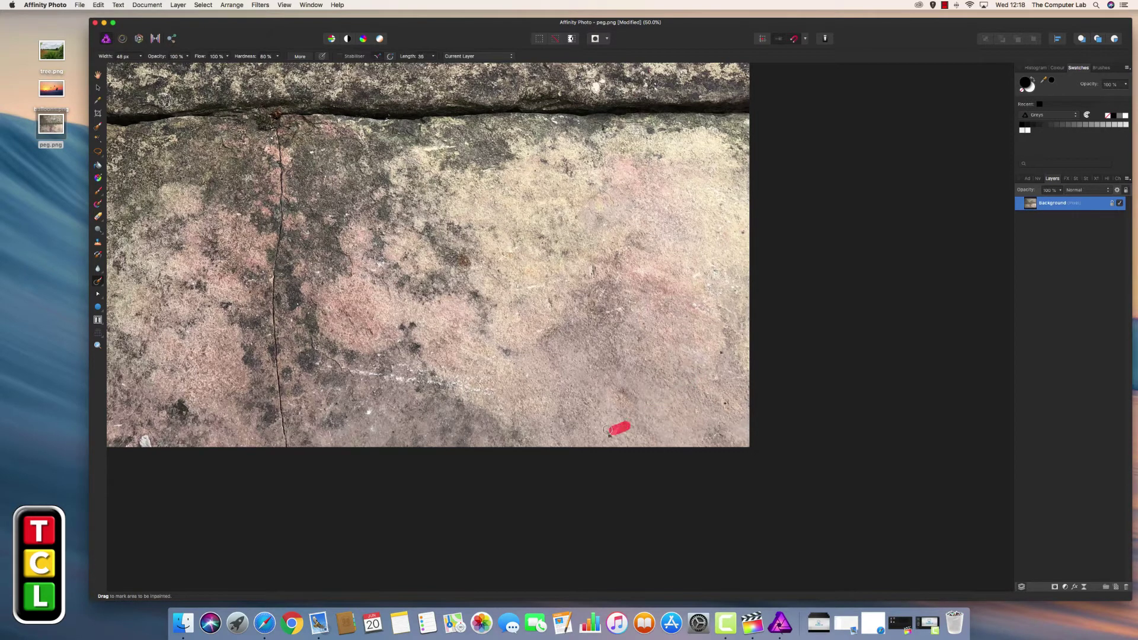
left_click_drag(394, 378, 433, 381)
key("super+minus")
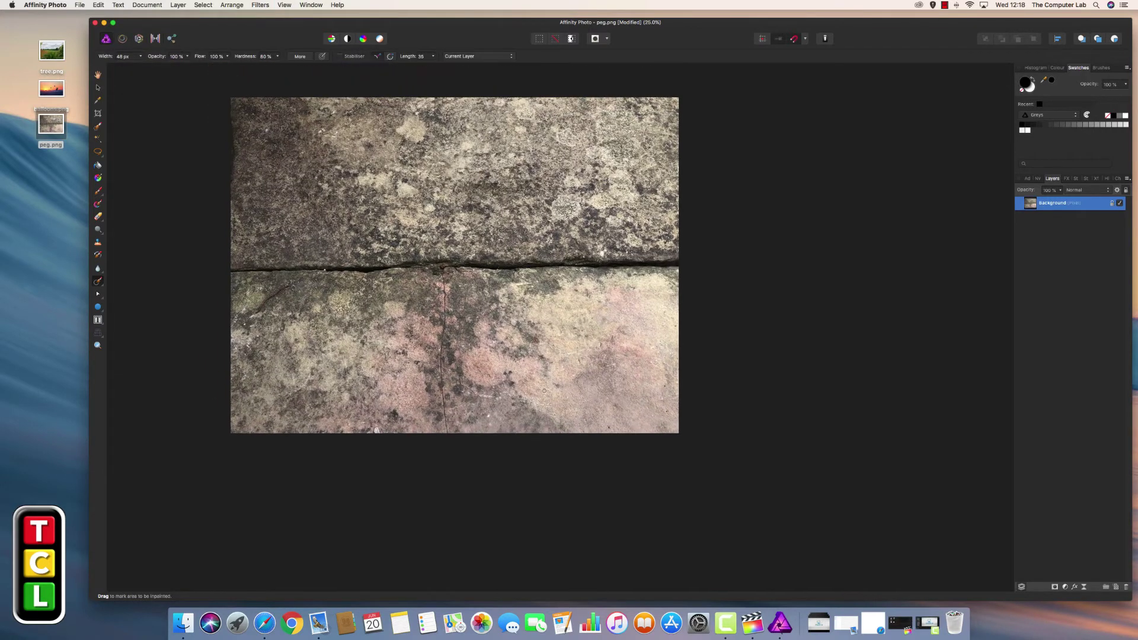
scroll(544, 391, "right", 5)
scroll(544, 391, "up", 3)
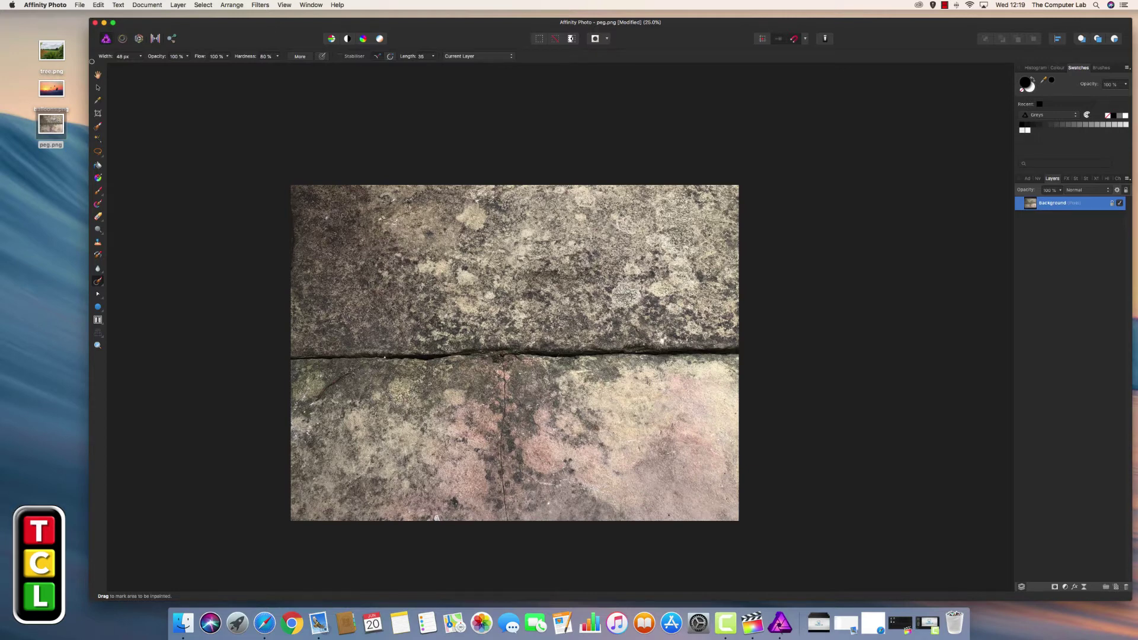
Step: Close peg.png via File > Close without saving, then drag in tree.png
left_click(79, 6)
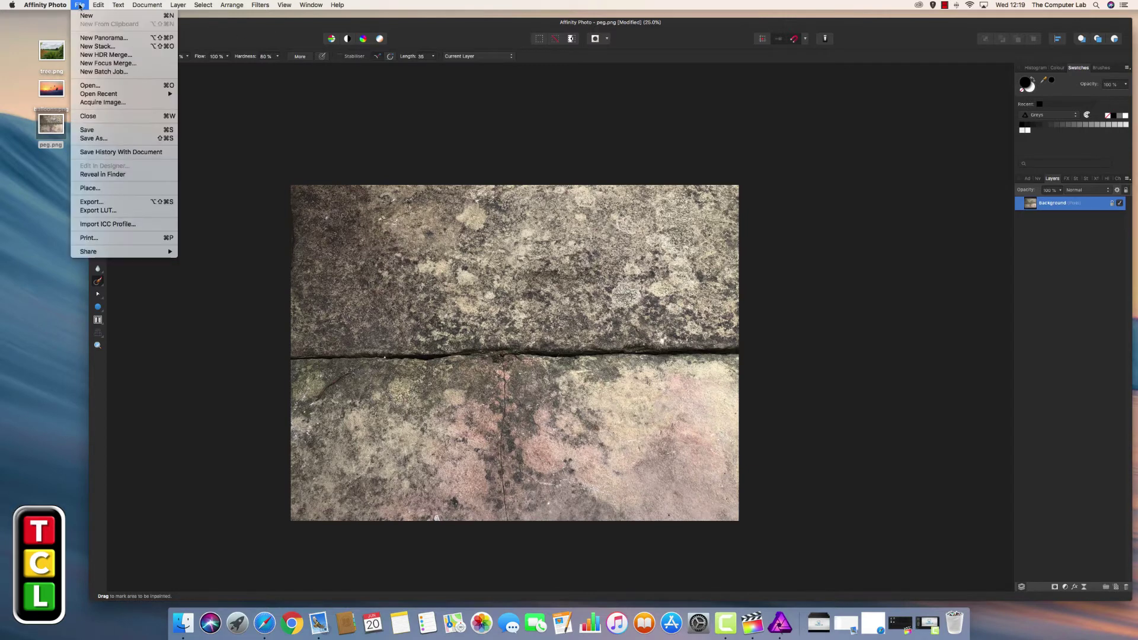
left_click(117, 115)
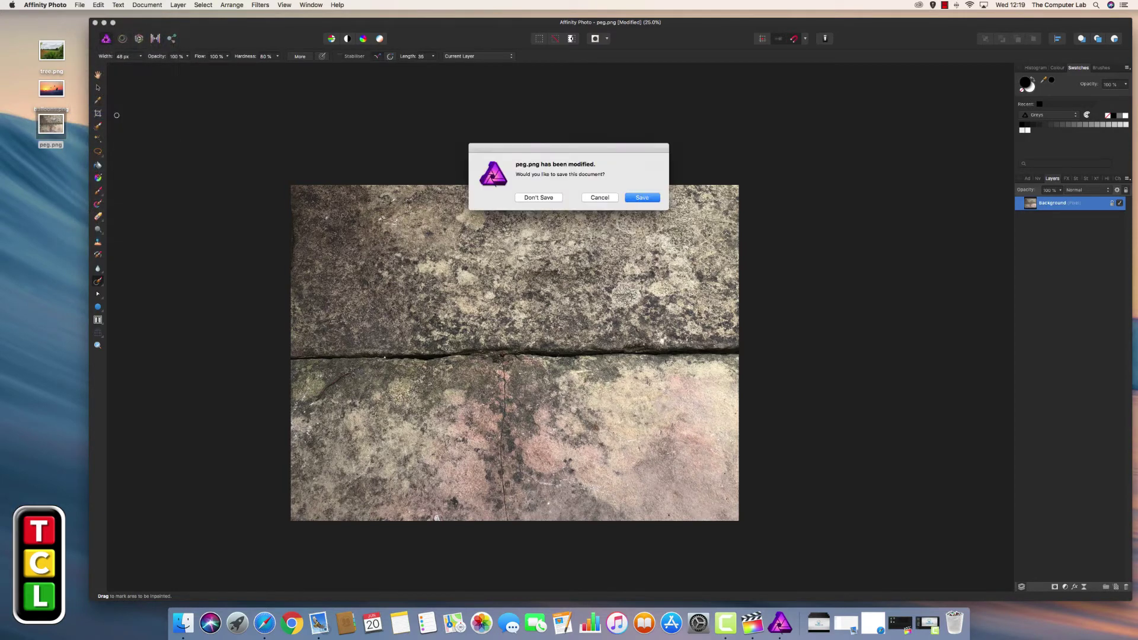
left_click(539, 199)
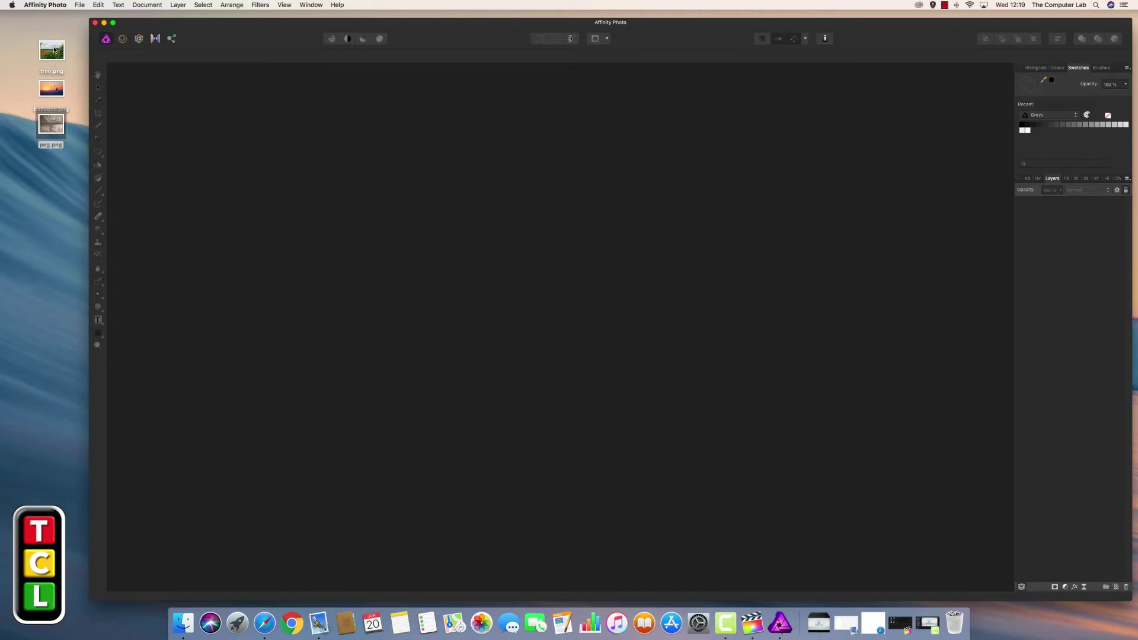
left_click_drag(54, 50, 499, 259)
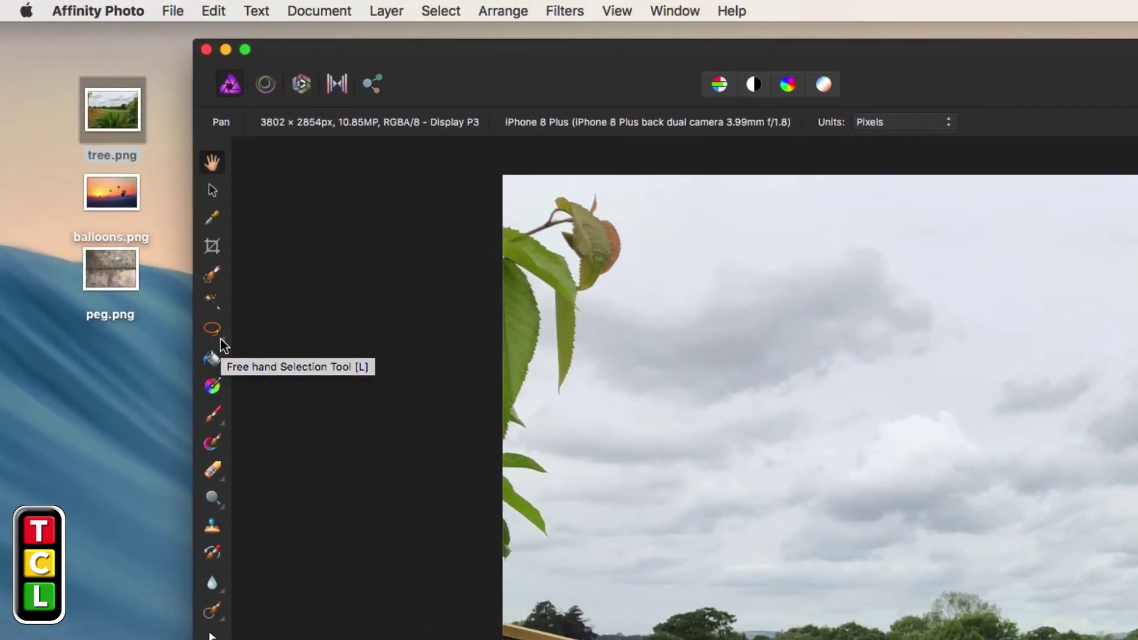
Step: Switch to the Freehand Selection Tool and outline the leafy branch at top-left
left_click(220, 339)
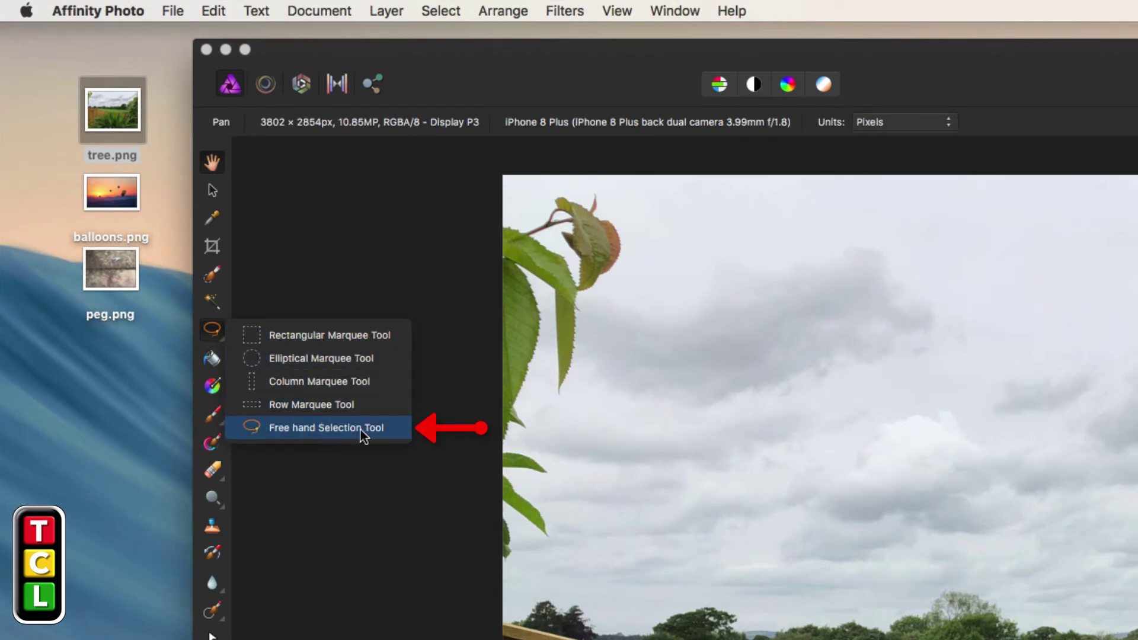
left_click(310, 430)
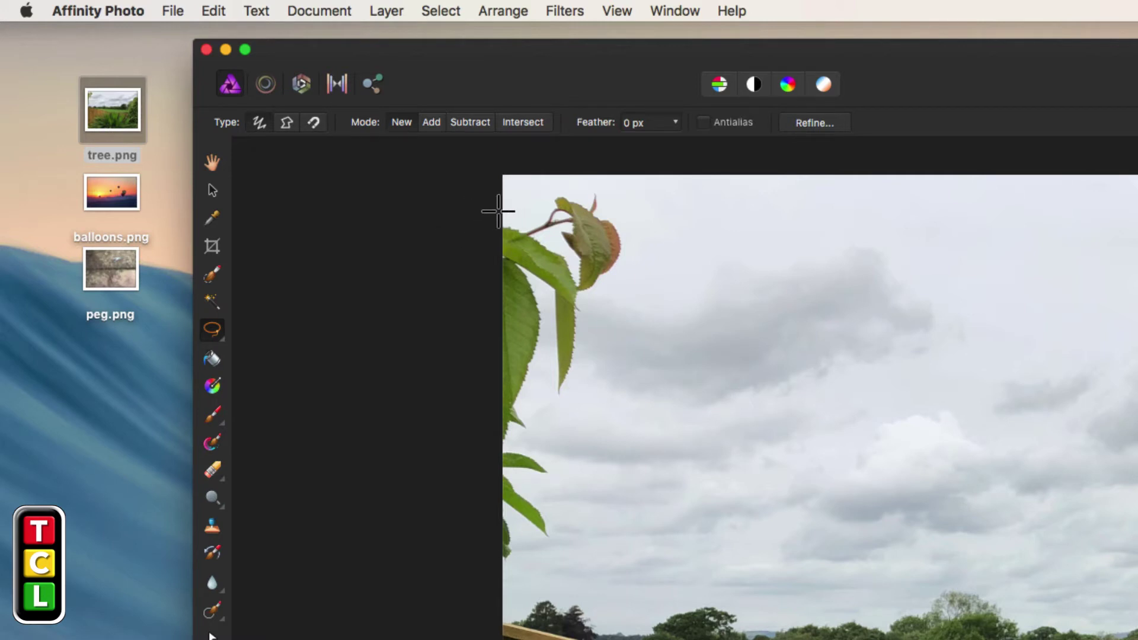
mouse_move(500, 211)
left_mouse_down()
mouse_move(605, 191)
mouse_move(627, 226)
mouse_move(630, 265)
mouse_move(594, 307)
mouse_move(579, 386)
mouse_move(531, 409)
mouse_move(537, 431)
mouse_move(518, 442)
mouse_move(548, 449)
mouse_move(554, 477)
mouse_move(525, 478)
mouse_move(554, 511)
mouse_move(556, 545)
mouse_move(528, 541)
mouse_move(521, 569)
mouse_move(503, 577)
left_mouse_up()
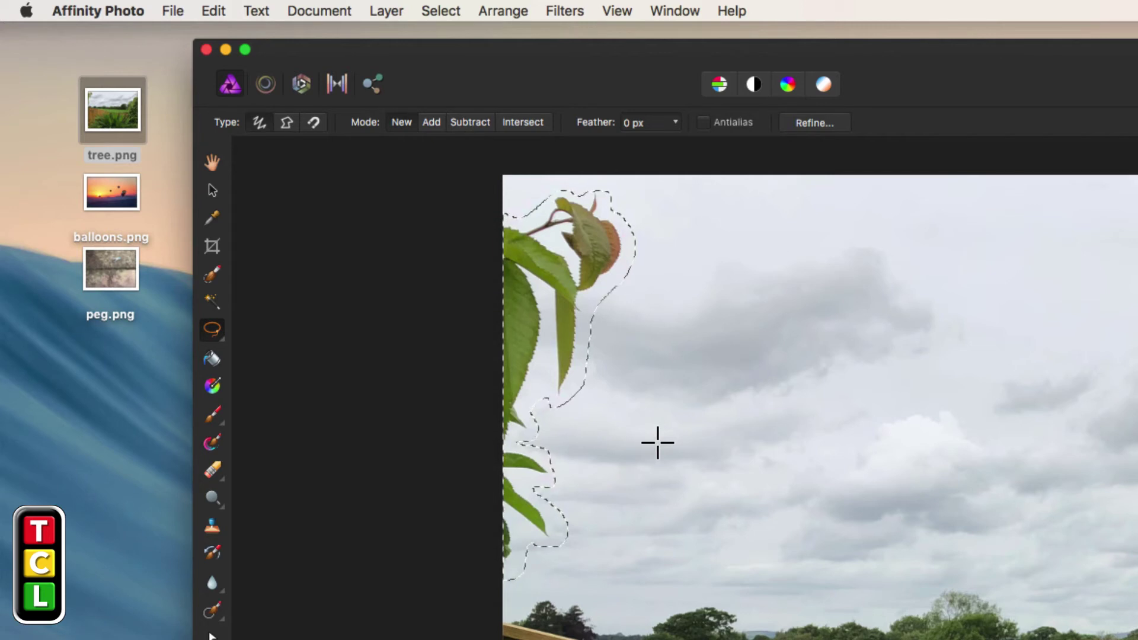
Step: Run Edit > Inpaint on the selected top-left leaves, then clear the selection
left_click(217, 12)
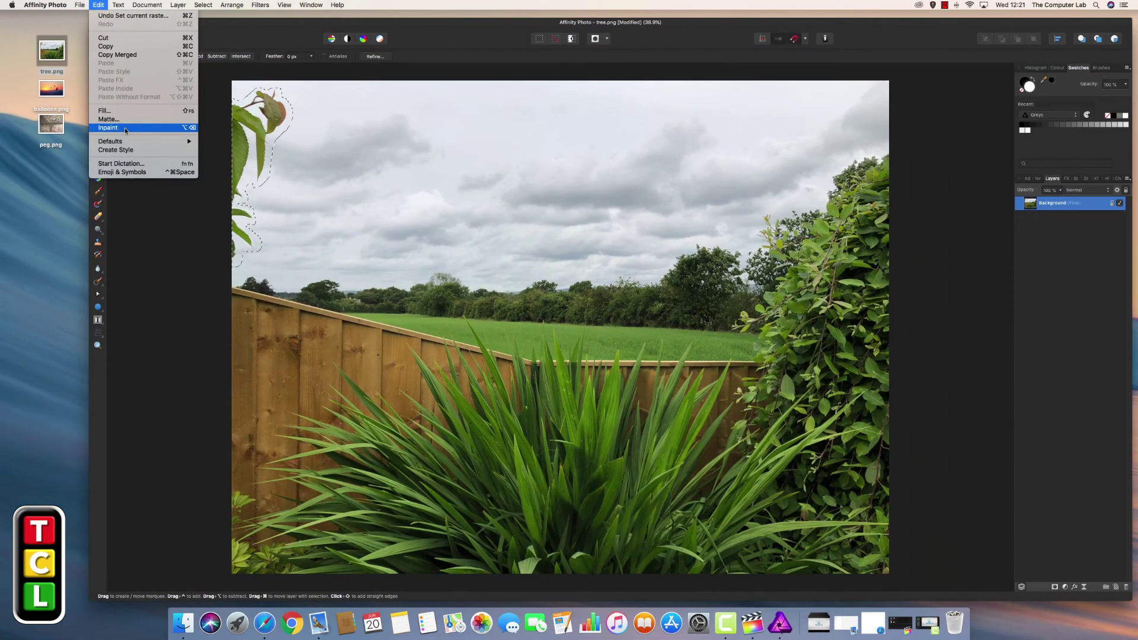
left_click(125, 128)
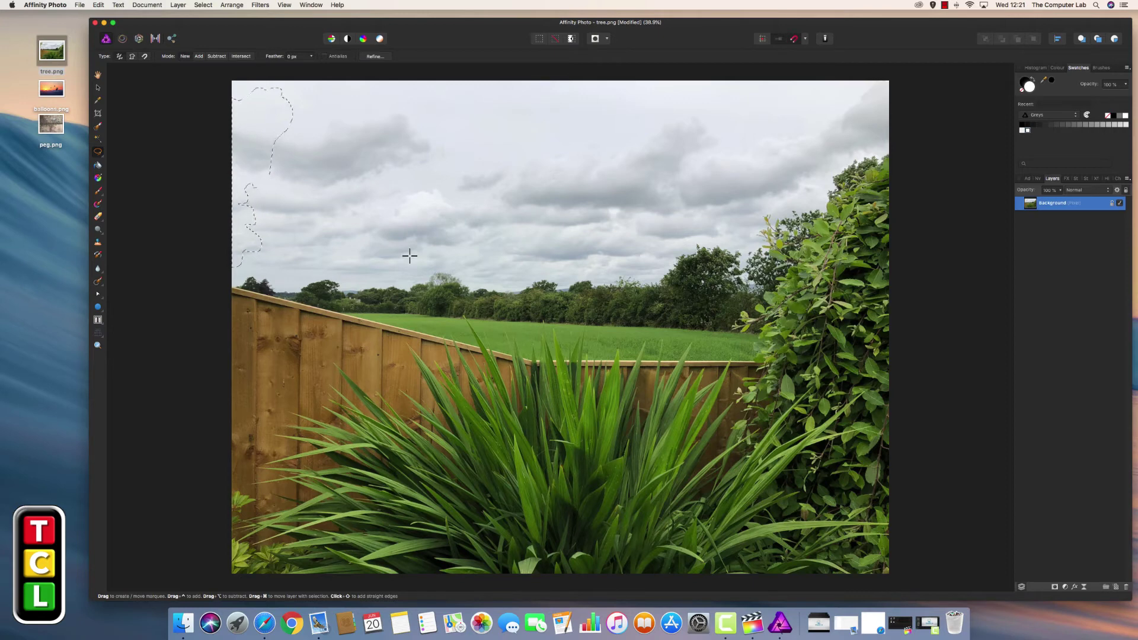
left_click(409, 256)
Step: Revert the inpaint so the leaves return, and show the marquee tool's selection shapes
scroll(348, 234, "right", 3)
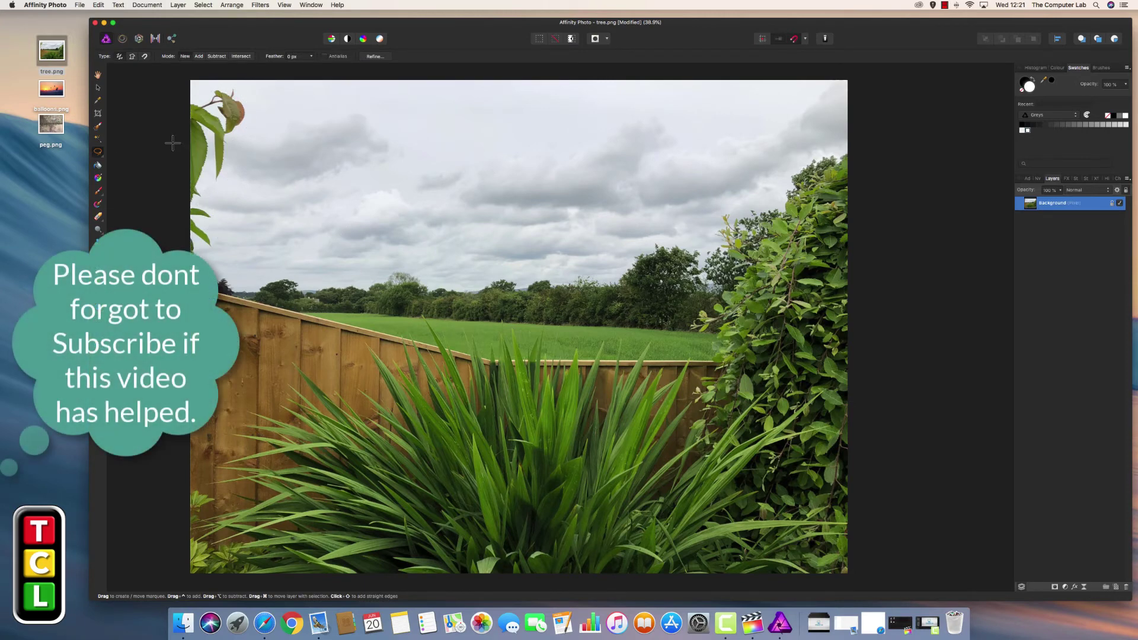
scroll(173, 143, "up", 2)
scroll(173, 143, "down", 2)
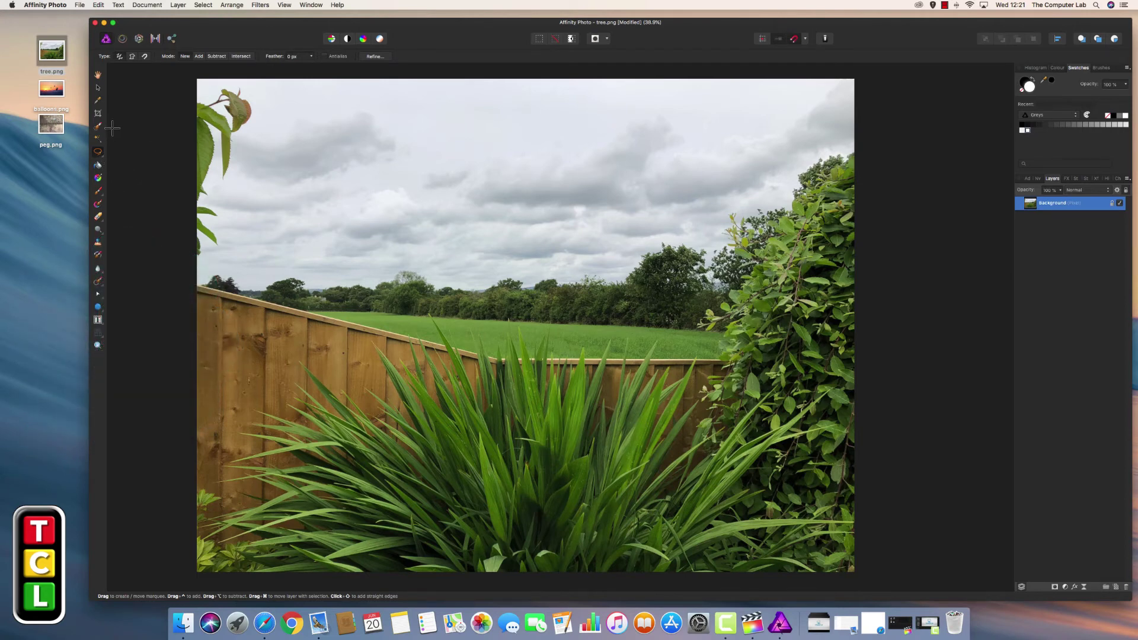
left_click(105, 157)
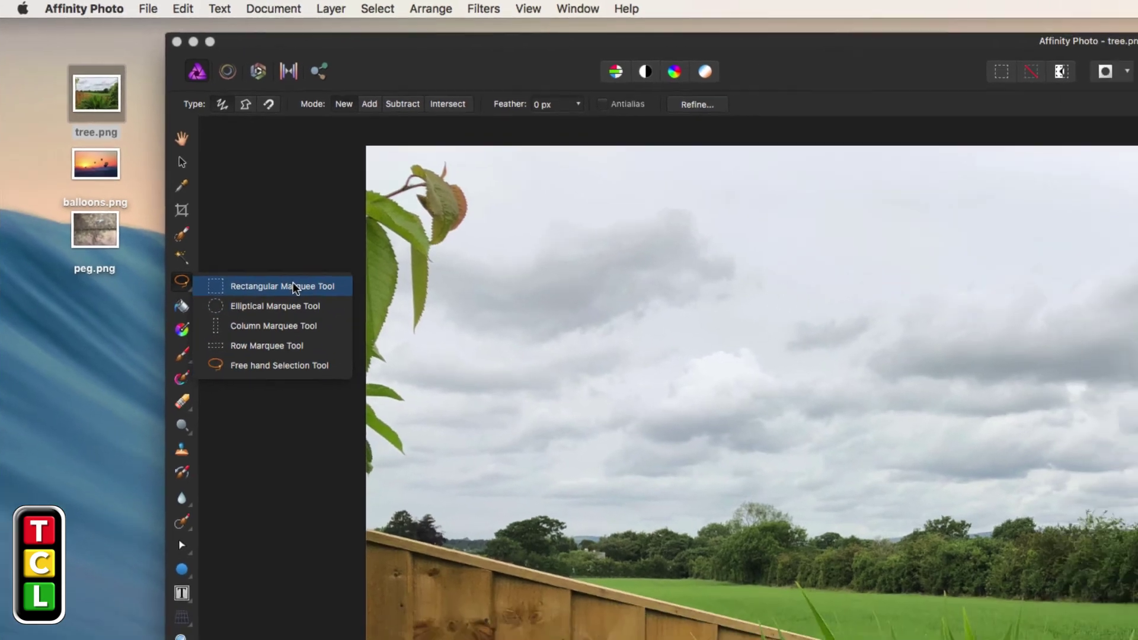
Step: Drag a rectangular marquee around the leafy branch in the top-left corner
left_click(295, 287)
mouse_move(198, 84)
left_mouse_down()
mouse_move(242, 93)
mouse_move(256, 267)
left_mouse_up()
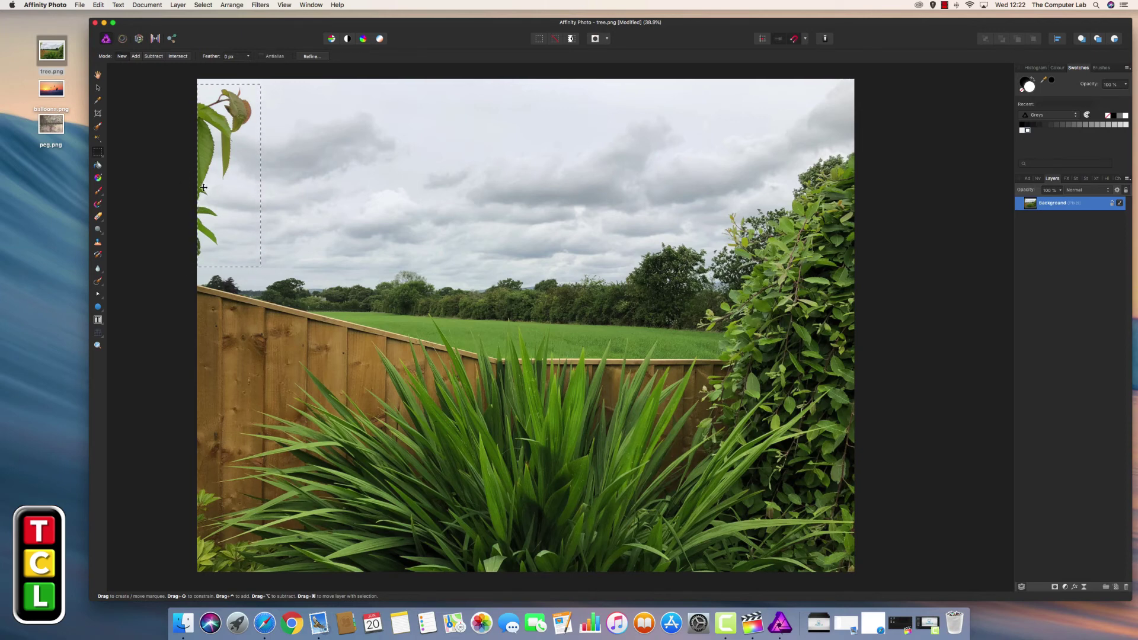
Step: Apply Edit > Inpaint to the rectangle, replacing the top-left leaves with sky
left_click(98, 5)
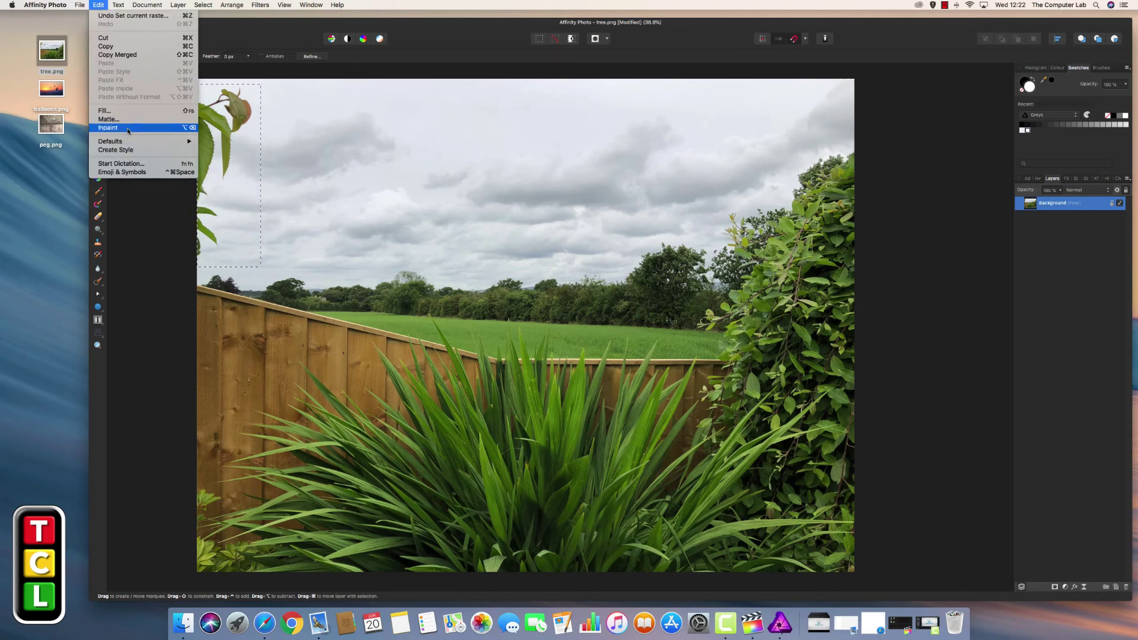
left_click(128, 128)
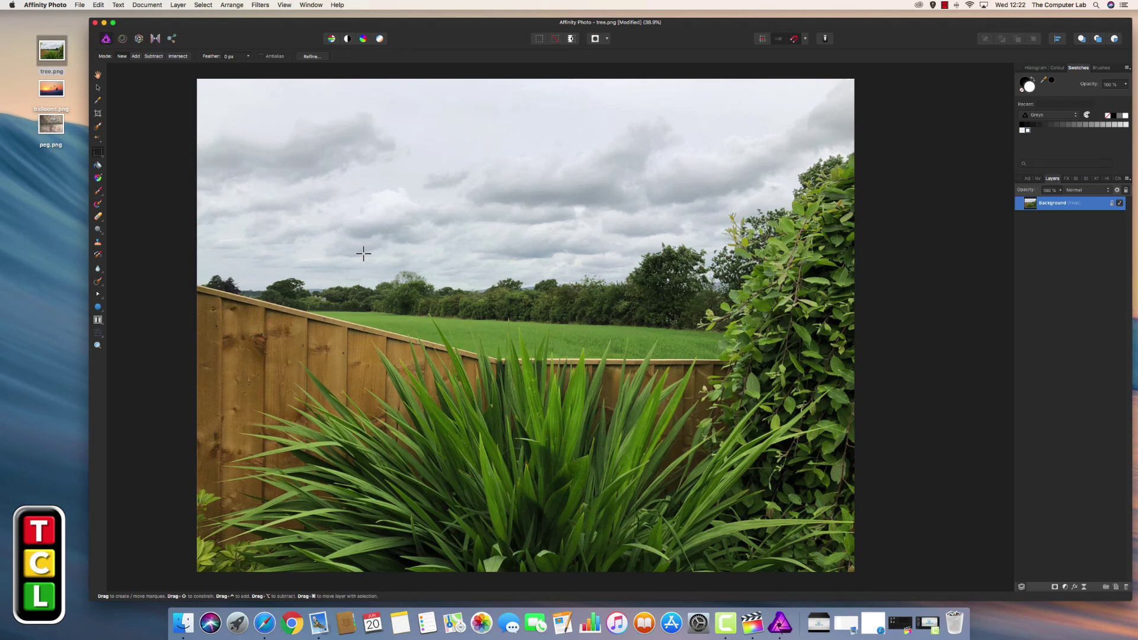
scroll(363, 254, "right", 1)
key("super+minus")
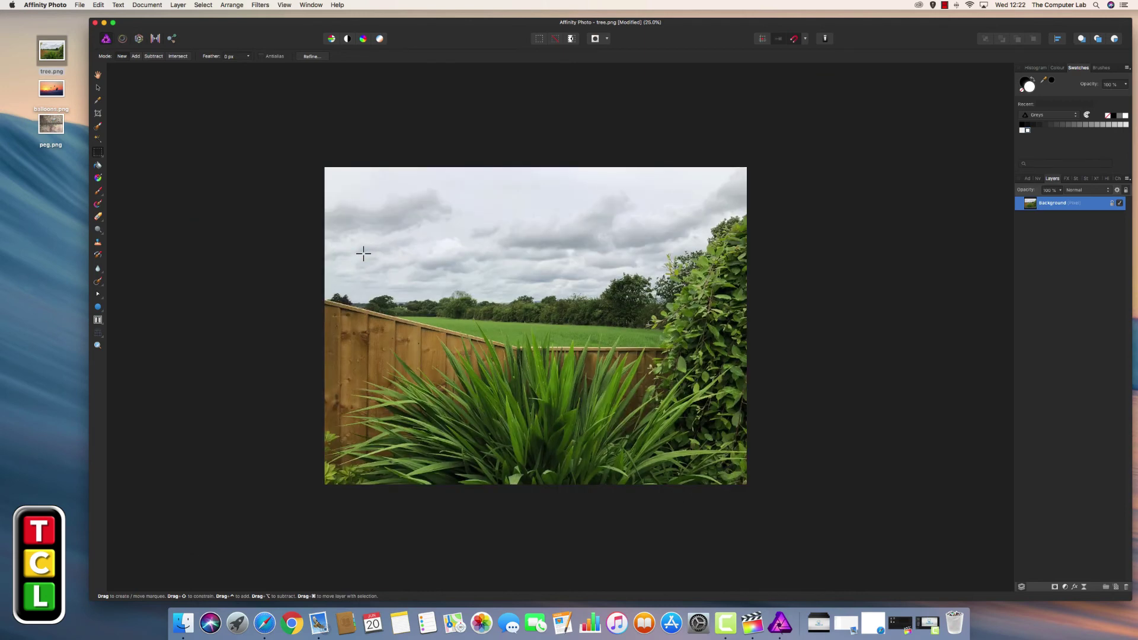